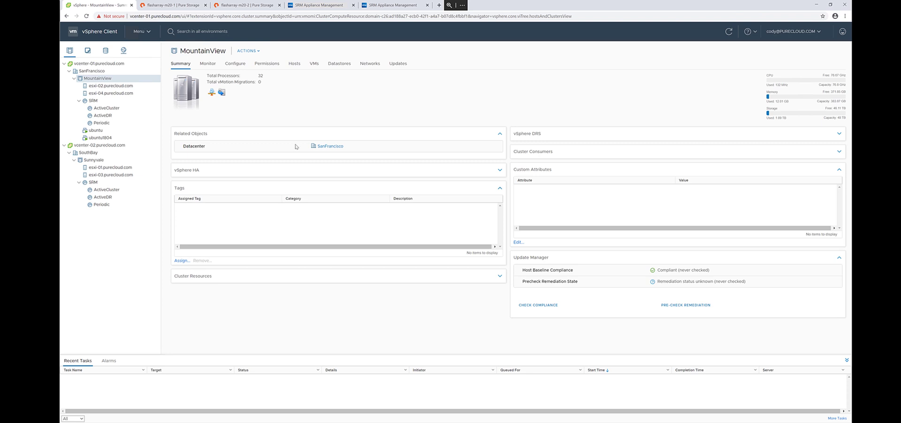
- Upload the puresra_4.0.475 SRA archive from Downloads as a new adapter on srm-01
left_click(320, 6)
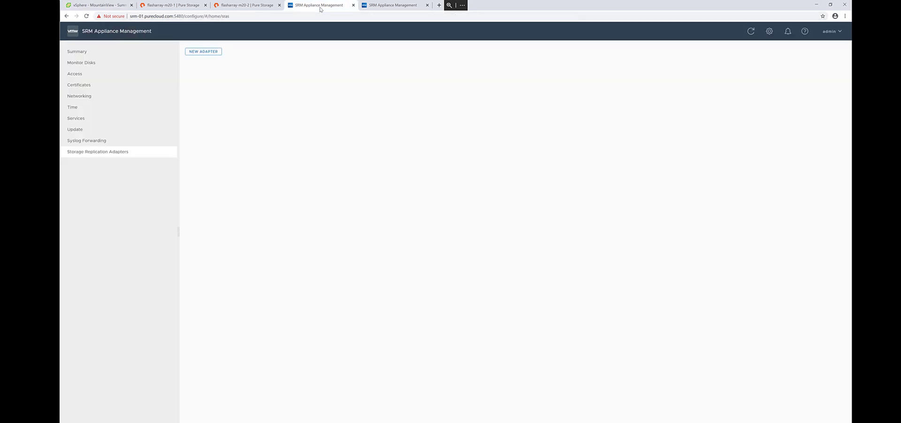
left_click(203, 52)
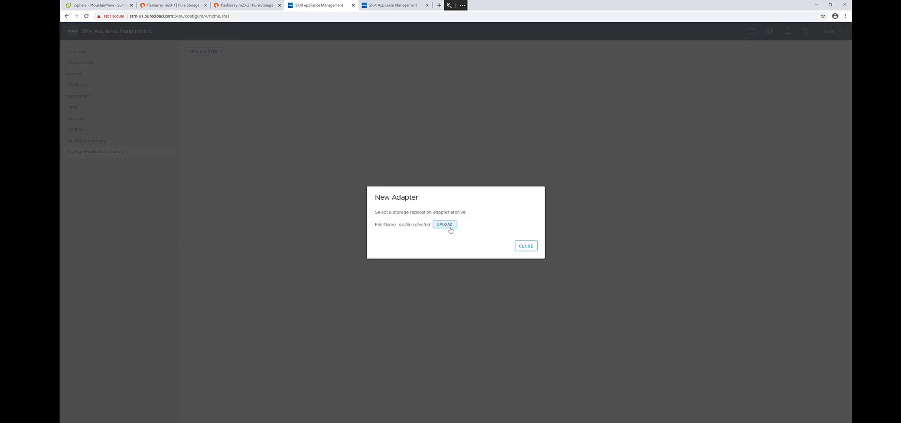
left_click(449, 227)
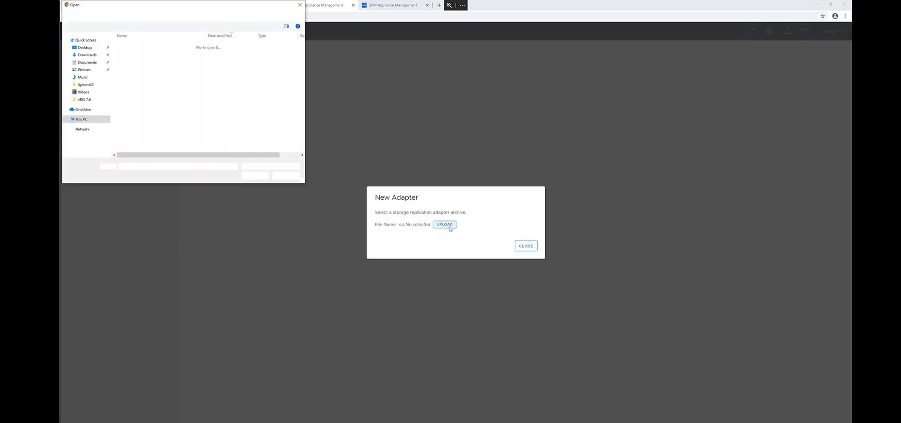
left_click(162, 54)
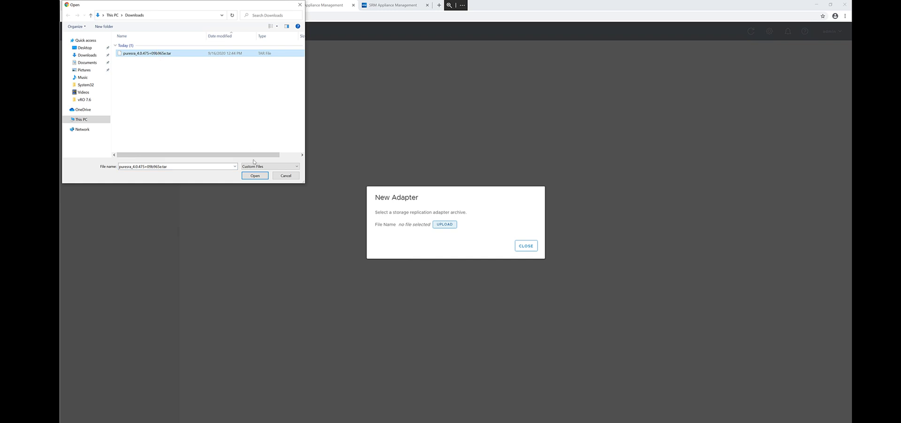
left_click(255, 176)
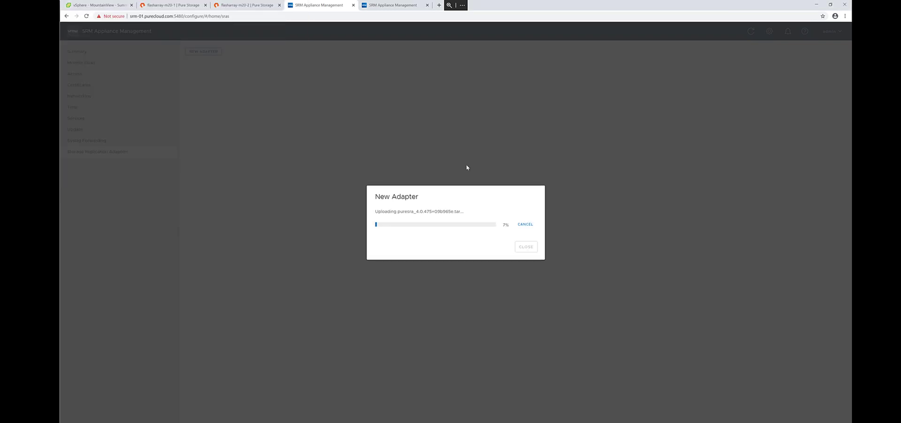
- Upload the same puresra archive as a new adapter on srm-02, then return to srm-01
left_click(393, 6)
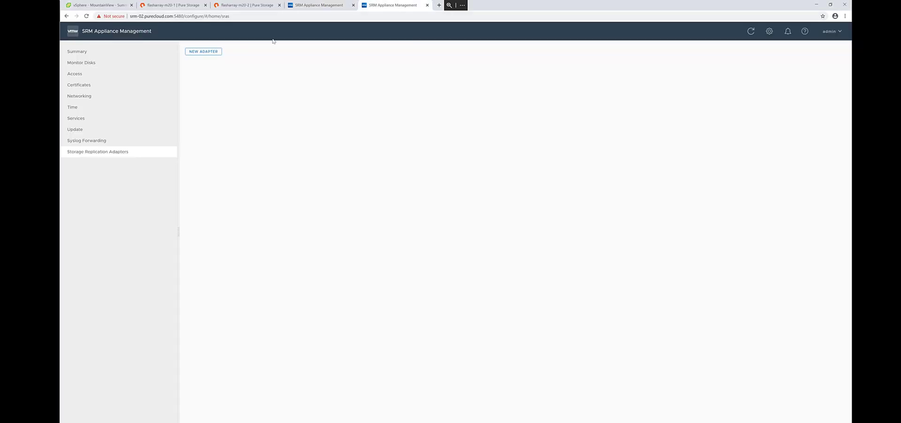
left_click(215, 52)
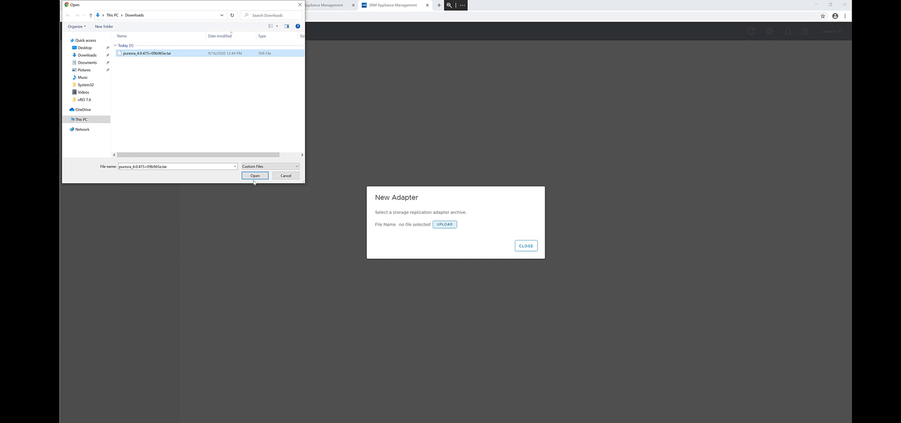
left_click(254, 175)
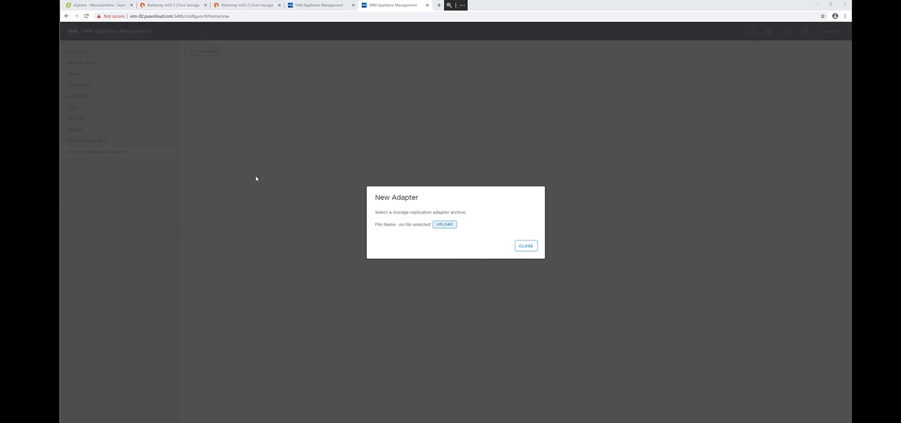
left_click(321, 7)
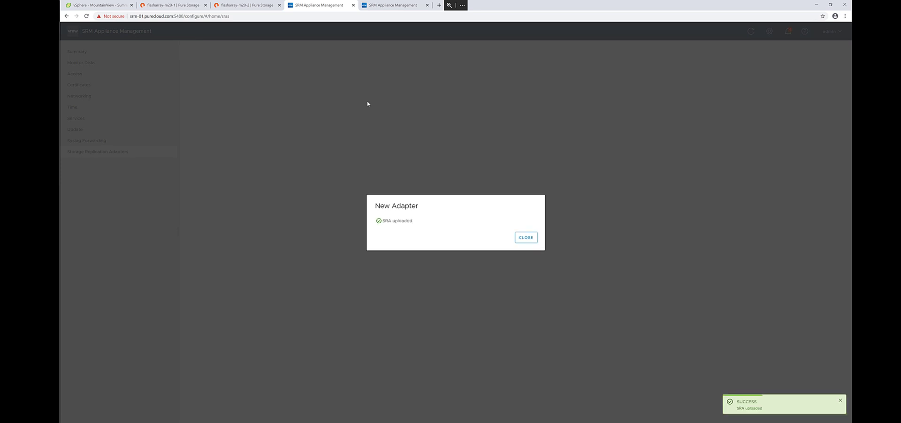
- Close the finished New Adapter dialogs on srm-01 and srm-02, then close both appliance tabs
left_click(521, 239)
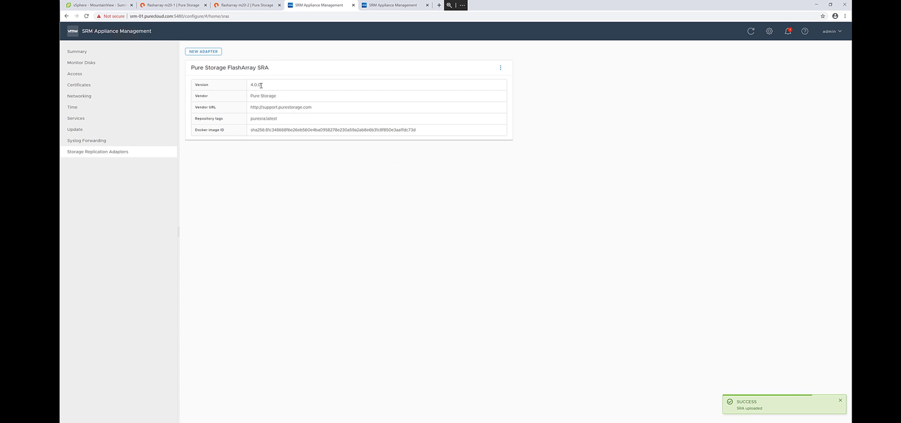
left_click(387, 8)
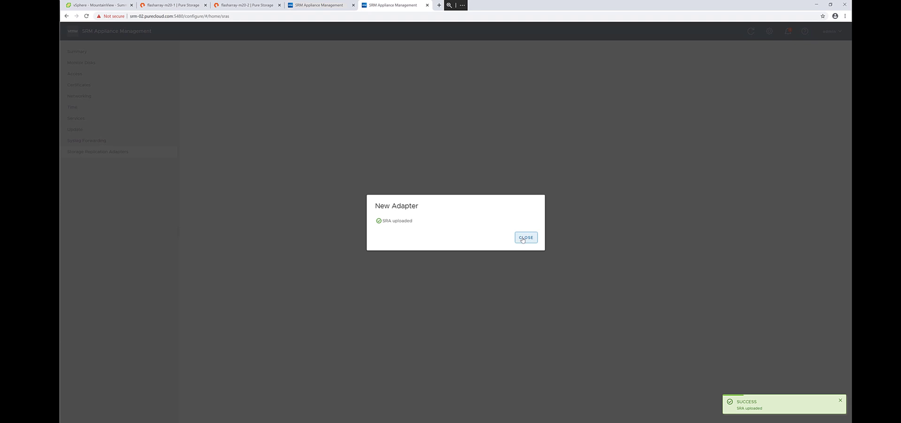
left_click(522, 240)
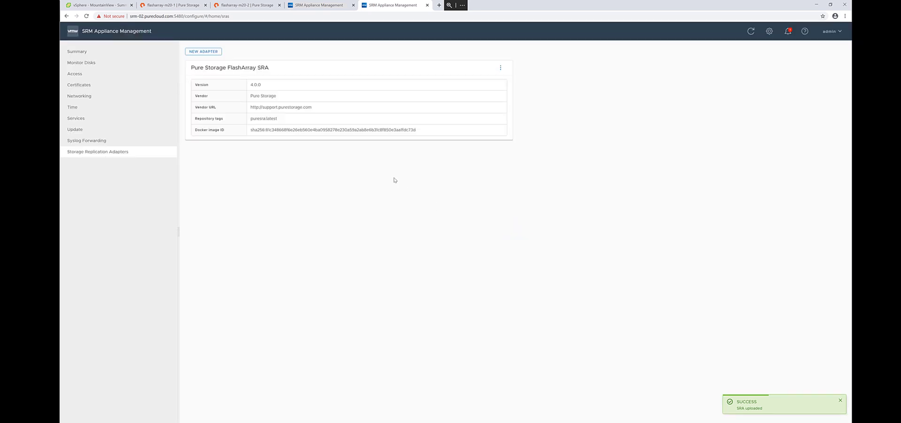
left_click(353, 5)
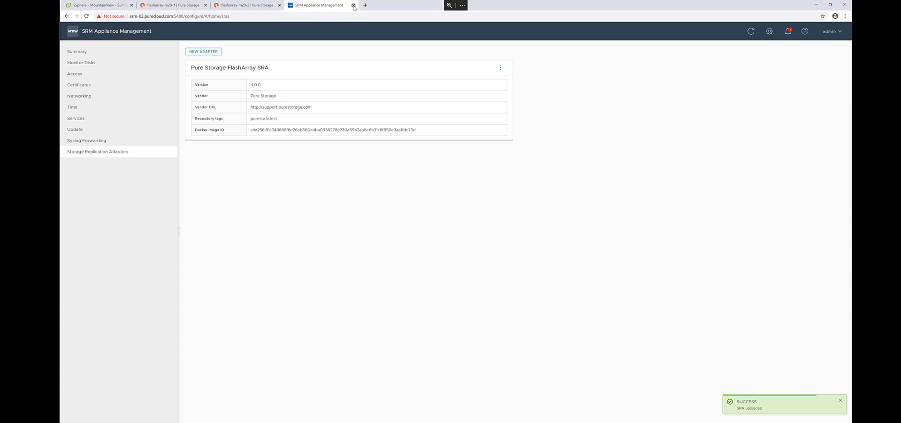
left_click(353, 5)
- Return to vSphere Client and choose Site Recovery from the Menu
left_click(106, 5)
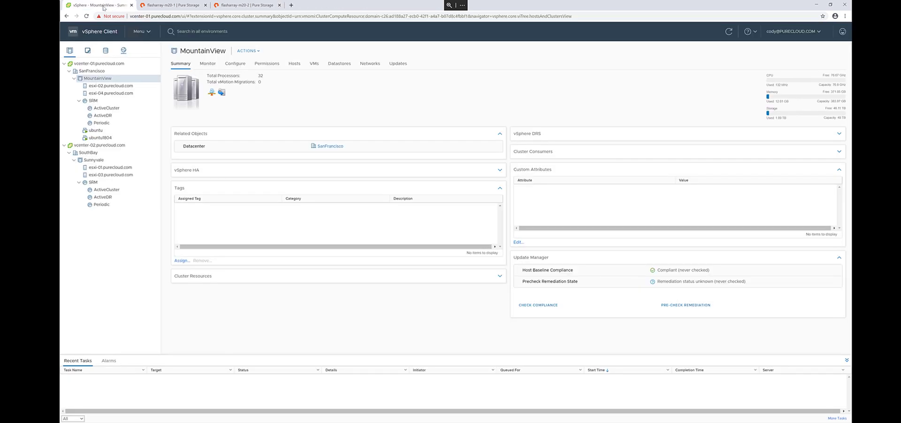
left_click(142, 32)
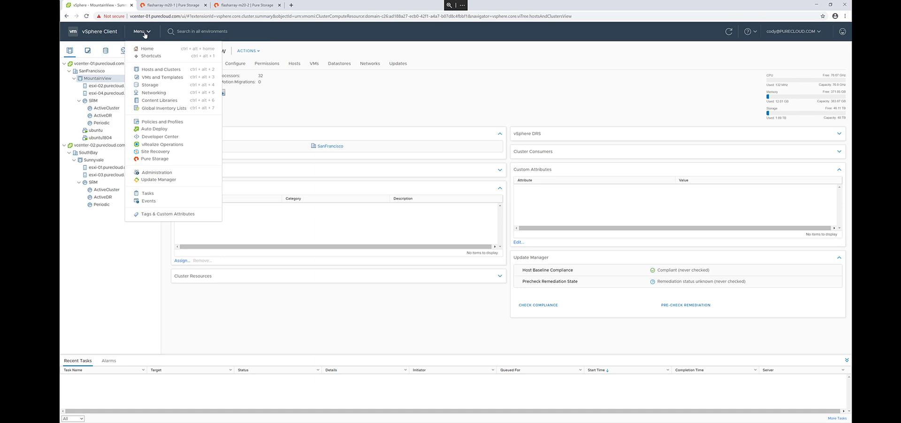
left_click(160, 153)
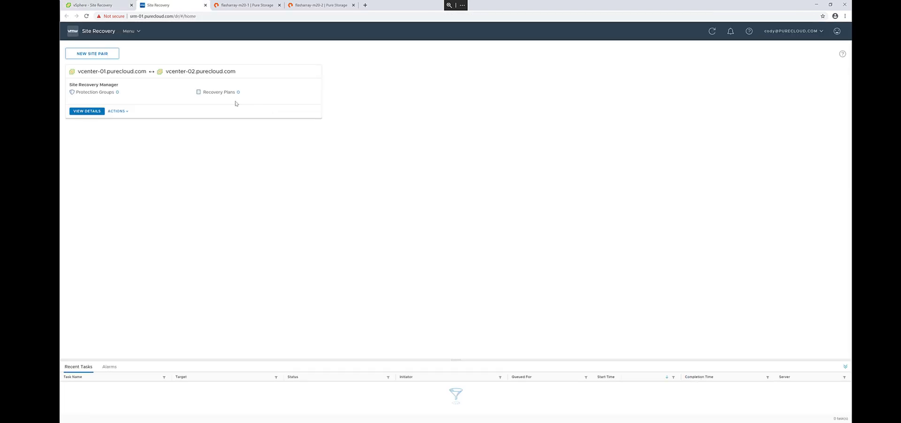
- Rescan the storage replication adapters on both vcenter-01 and vcenter-02 in the site pair
left_click(93, 112)
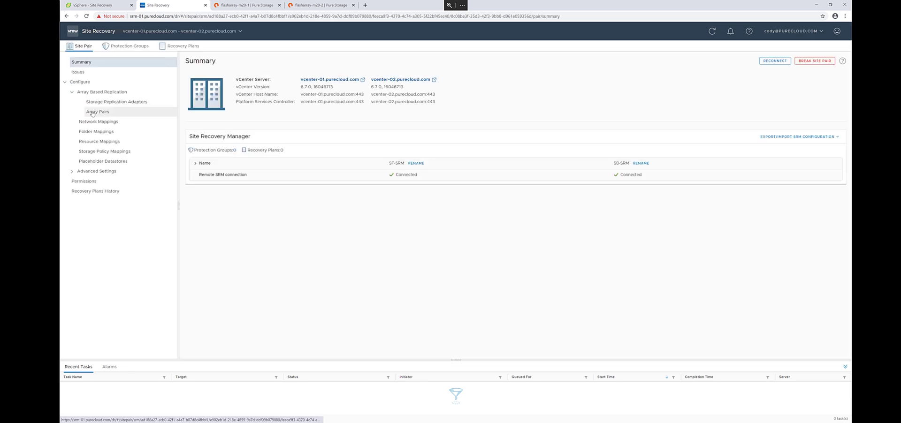
left_click(116, 103)
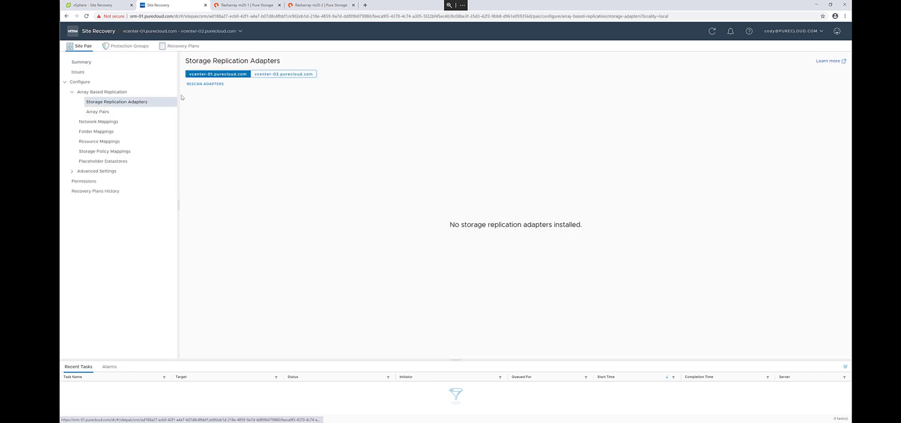
left_click(206, 85)
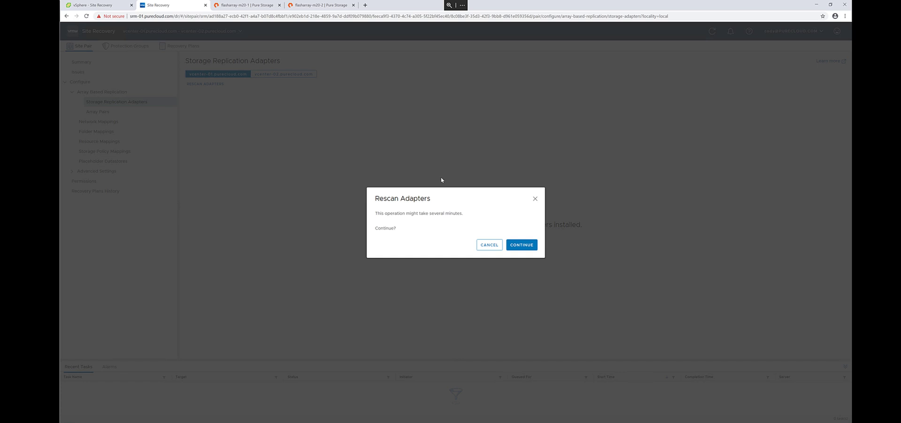
left_click(521, 245)
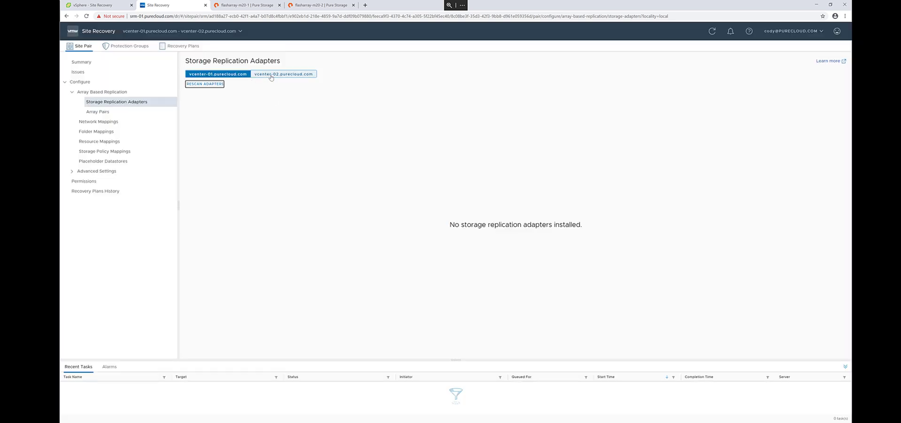
left_click(270, 77)
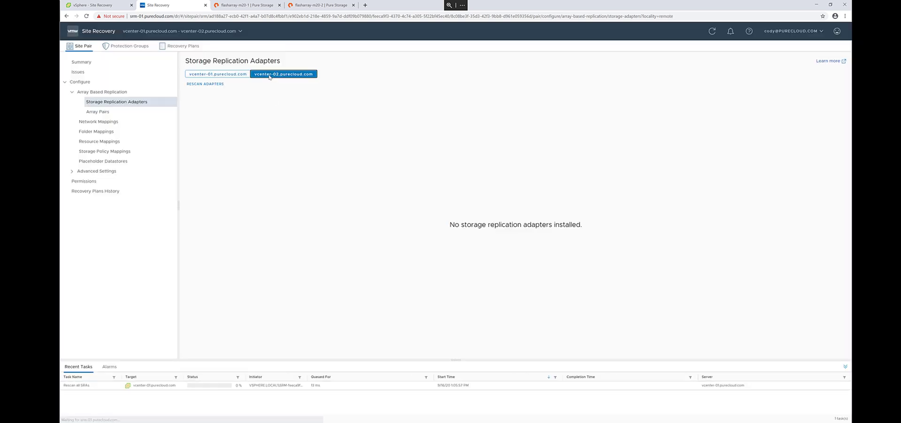
left_click(207, 85)
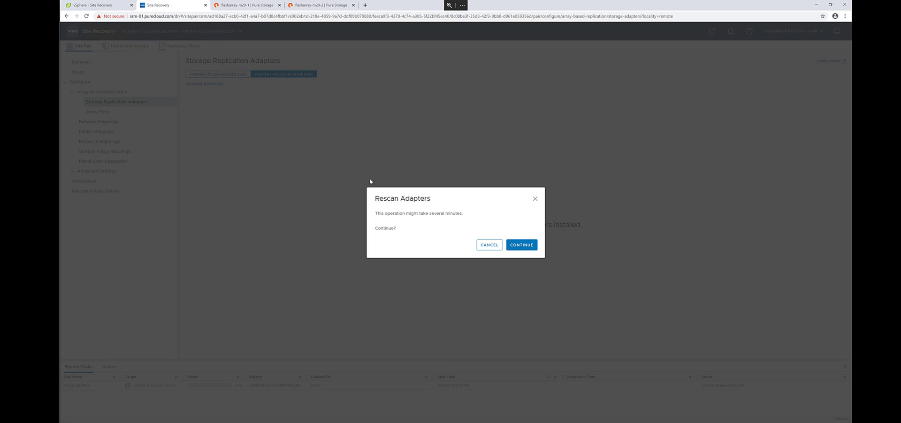
left_click(524, 247)
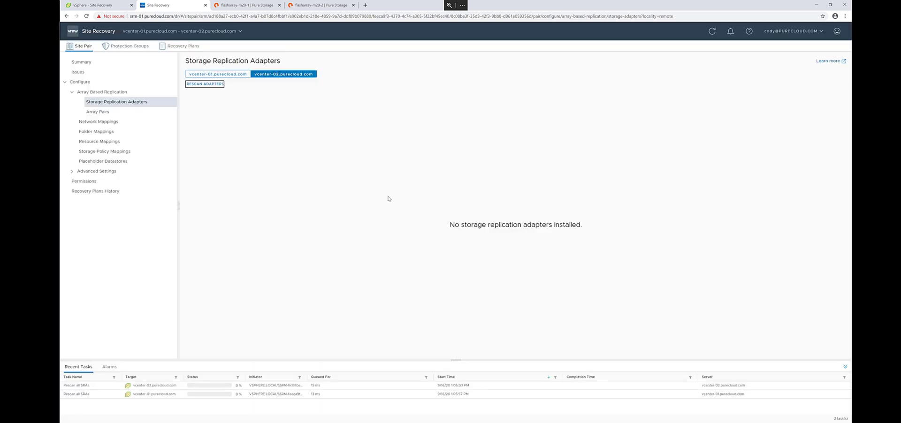
- Check the SRA details on both vCenters, then go to the Array Pairs page
left_click(209, 75)
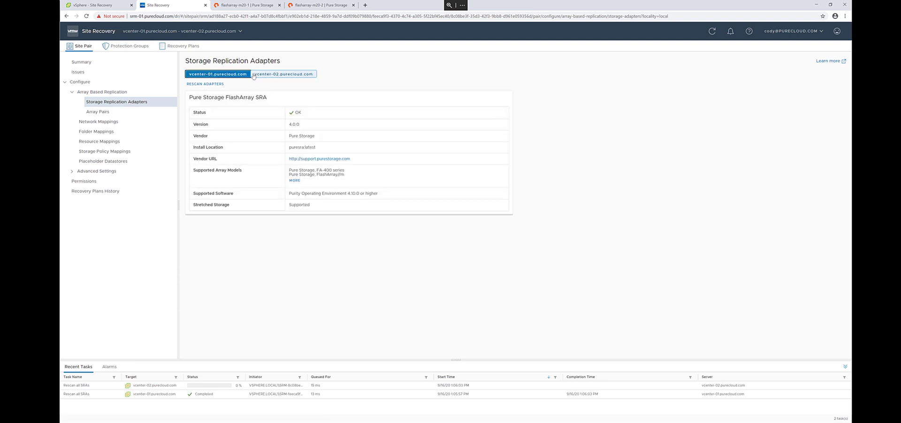
left_click(271, 75)
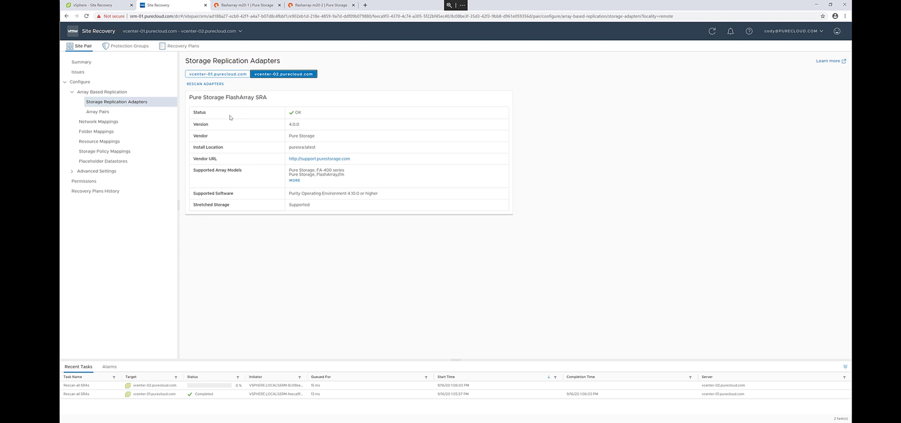
left_click(115, 113)
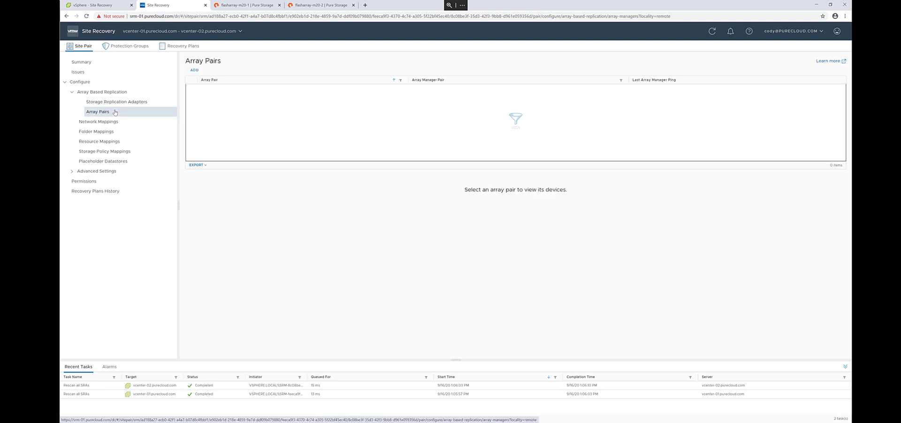
- Start a new array pair and enter local array flasharray-m20-1.purecloud.com with user pureuser and its password
left_click(194, 71)
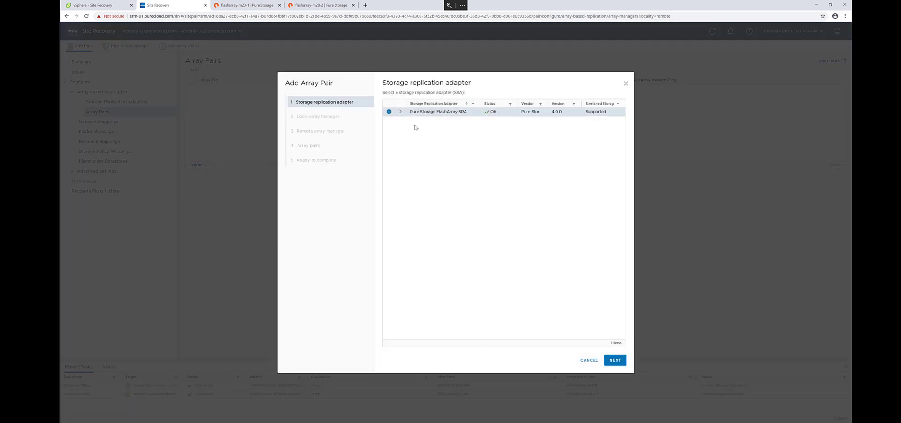
left_click(614, 361)
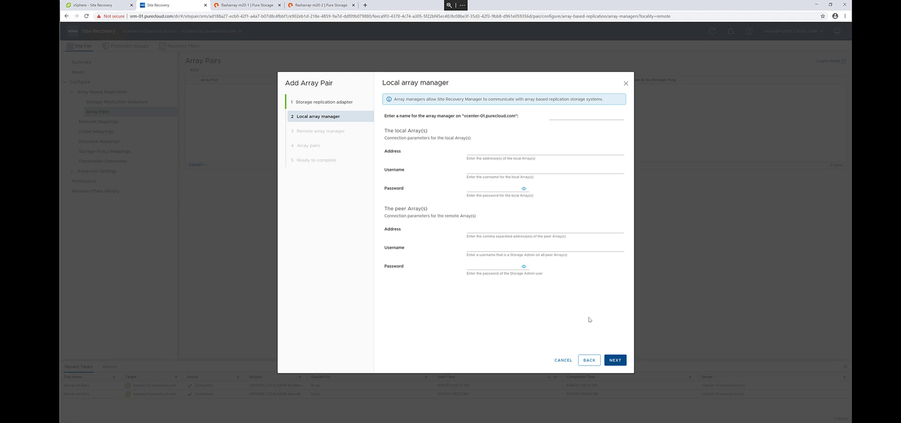
left_click(554, 117)
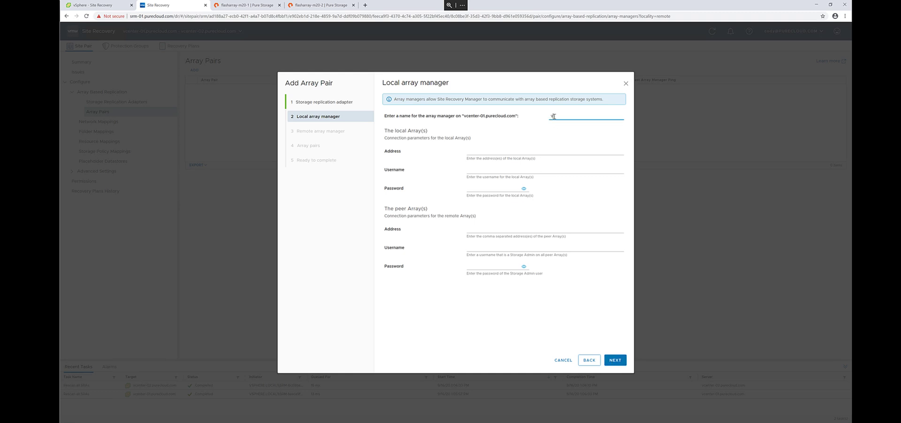
key("Tab")
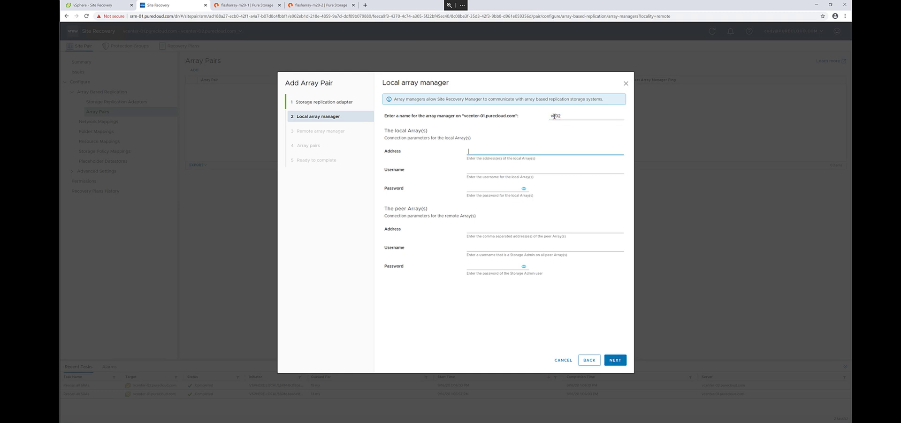
type("flasharray-m20-1.purecloud.com")
key("ctrl+a")
key("ctrl+c")
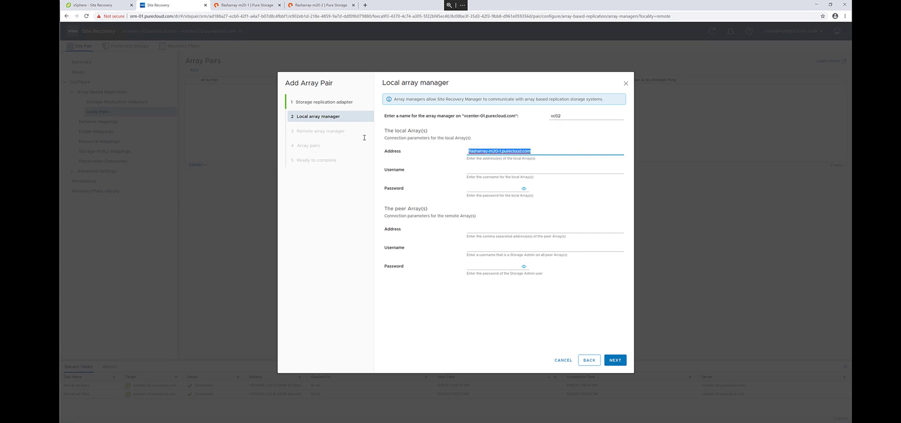
left_click(485, 171)
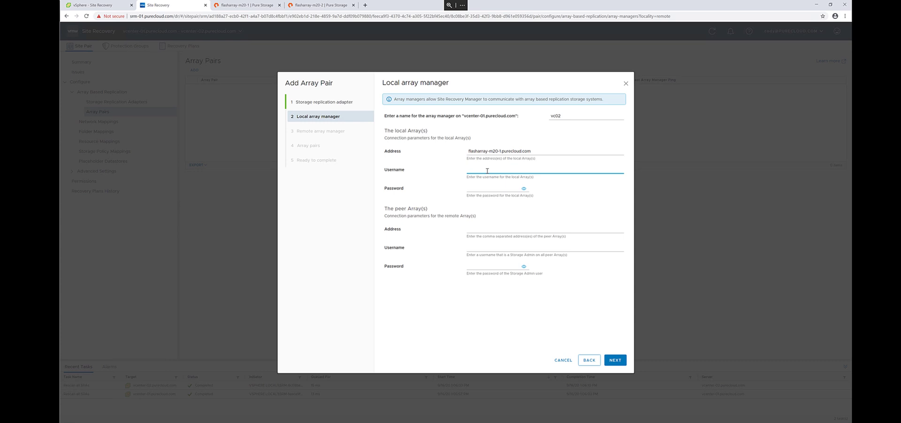
type("pureuser")
key("Tab")
type("pureus")
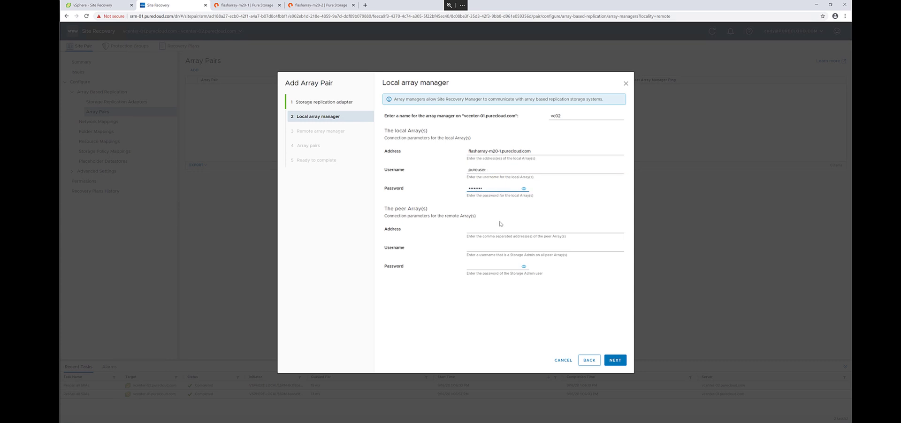
- Set peer array flasharray-m20-2.purecloud.com with user pureuser, and name the array manager vc01
left_click(501, 228)
key("ctrl+v")
left_click(501, 229)
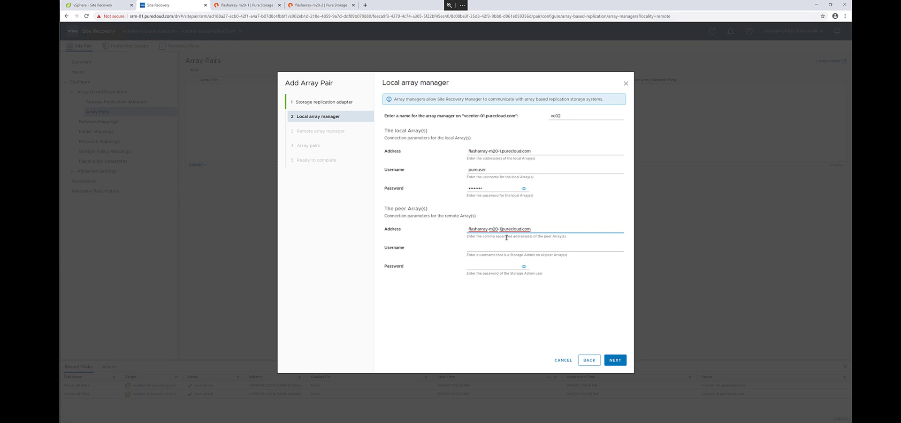
key("BackSpace")
type("2")
key("Tab")
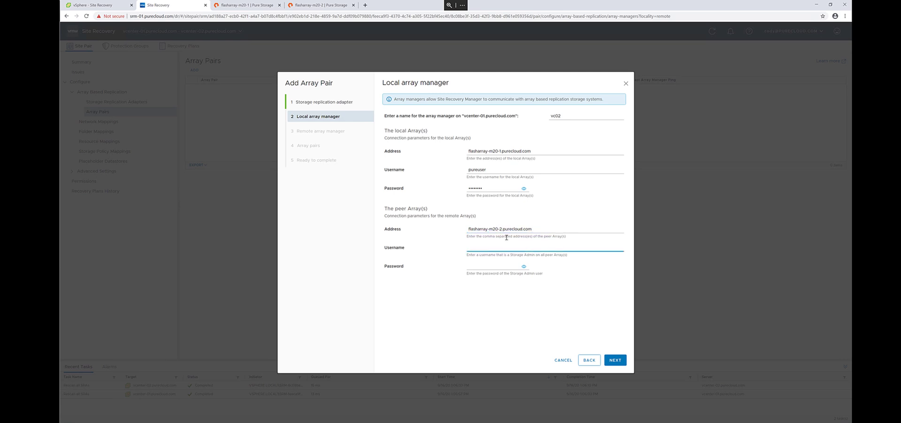
type("pureuser")
key("Tab")
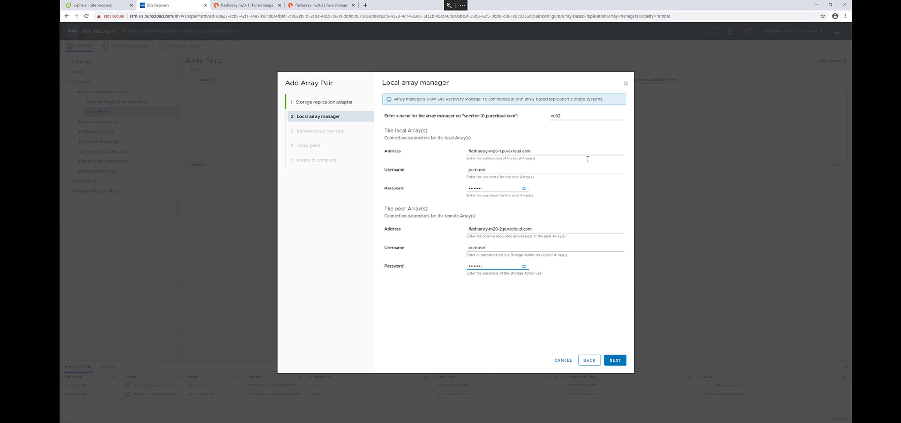
double_click(570, 116)
type("vc01")
left_click(577, 282)
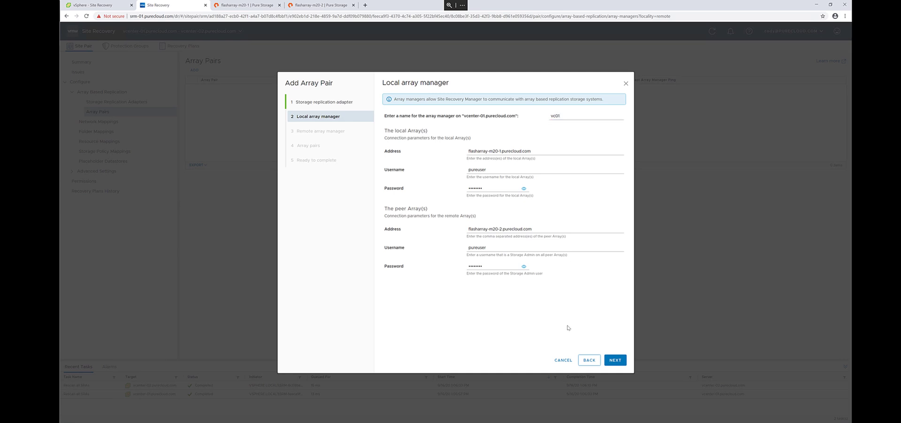
- Name the remote array manager vc02 with local array flasharray-m20-2.purecloud.com and user pureuser
left_click(615, 361)
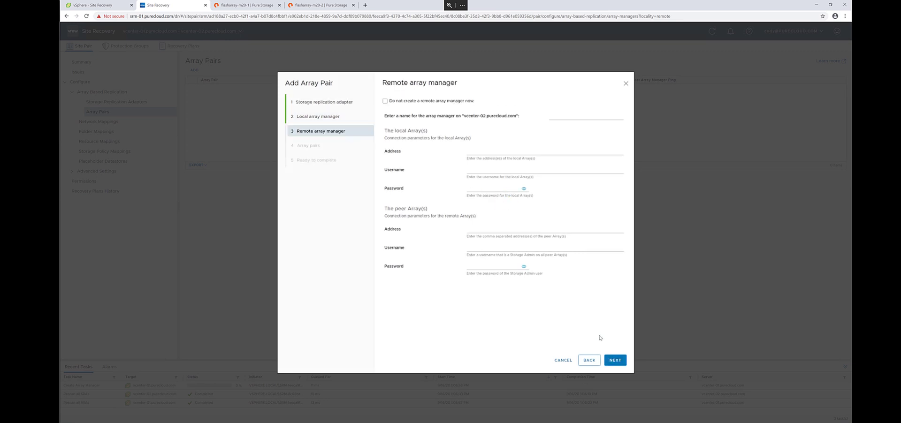
left_click(561, 117)
type("vc02")
key("Tab")
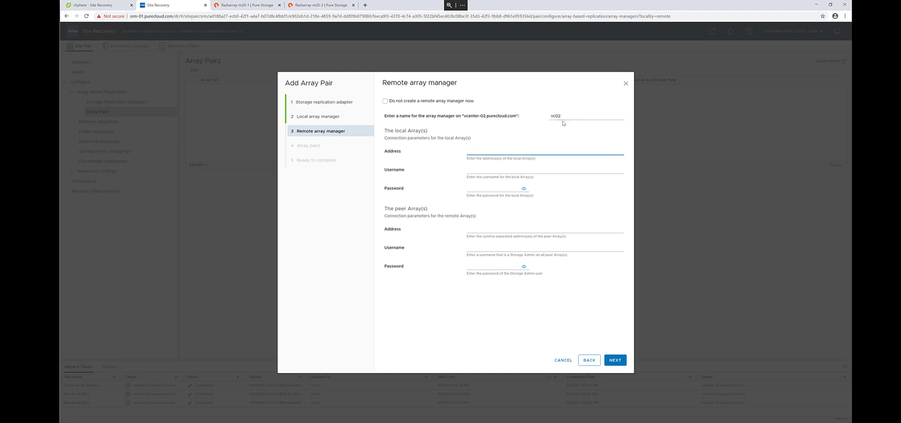
key("ctrl+v")
left_click(502, 160)
key("BackSpace")
type("2")
key("Tab")
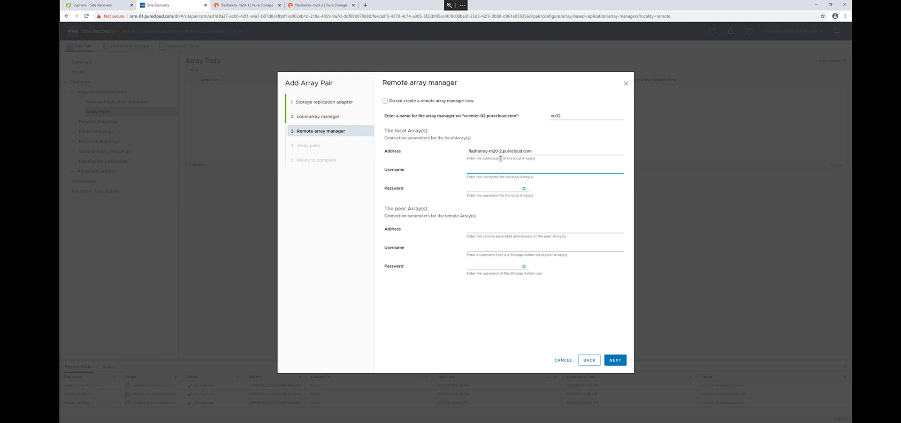
type("pureuser")
key("Tab")
- Set peer array flasharray-m20-1.purecloud.com with user pureuser and enter the peer password
left_click(495, 228)
key("ctrl+v")
left_click(481, 249)
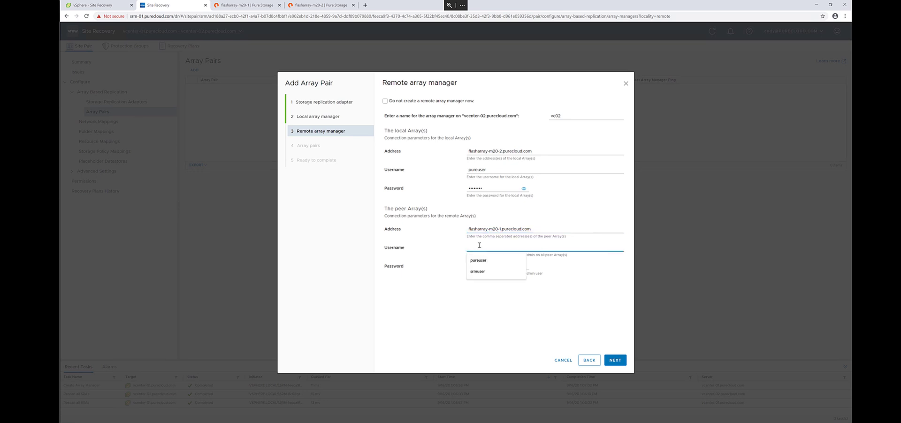
type("pureuser")
key("Tab")
type("•")
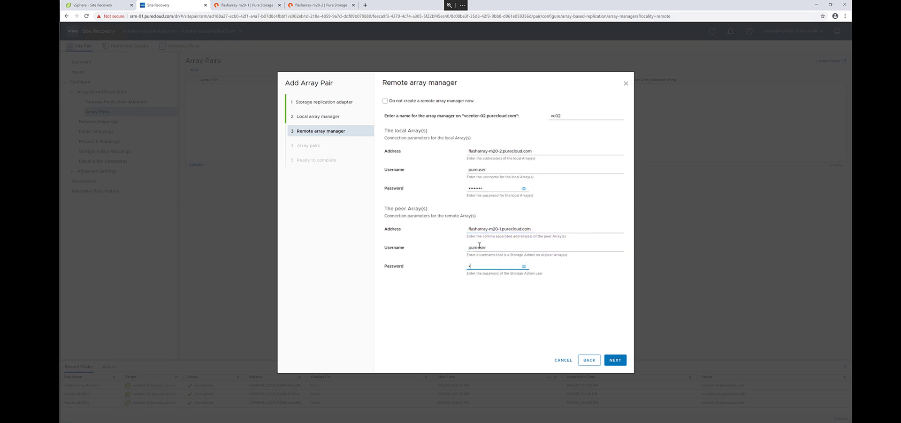
type("••••••")
- Create remote manager vc02, keep the flasharray-m20-1/flasharray-m20-2 pair checked, and finish the wizard
left_click(618, 364)
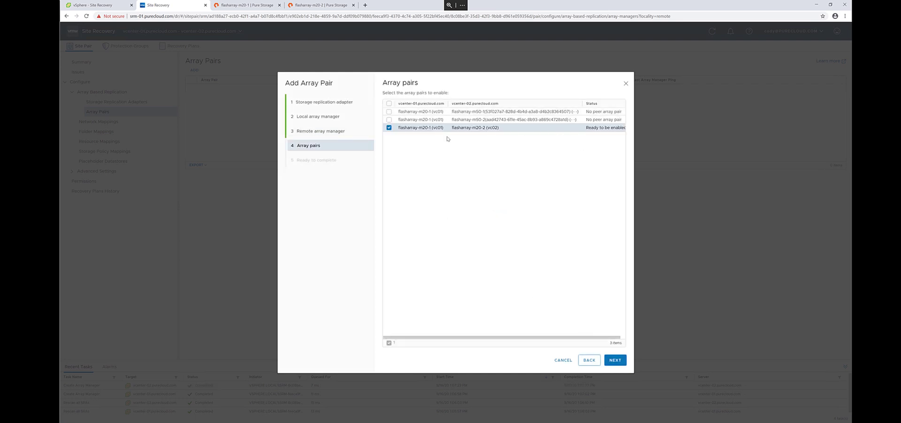
left_click(615, 361)
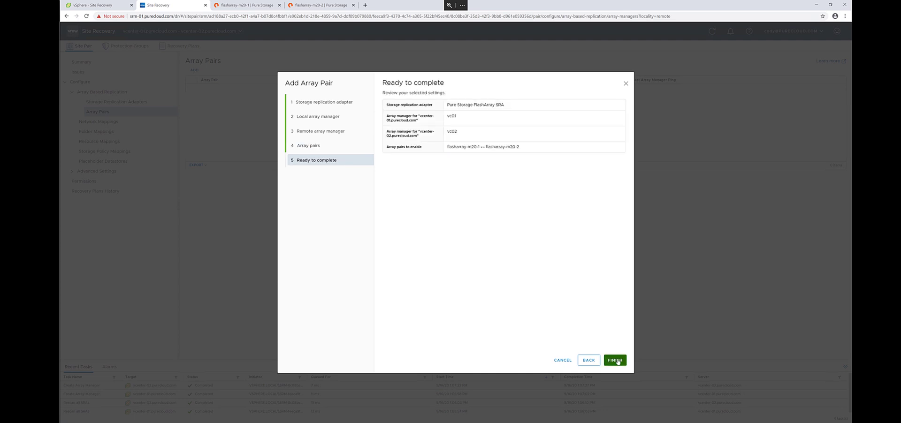
left_click(614, 360)
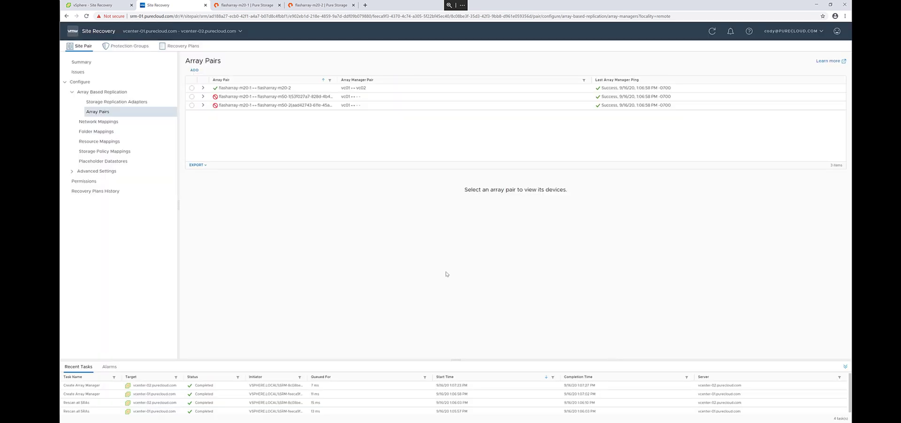